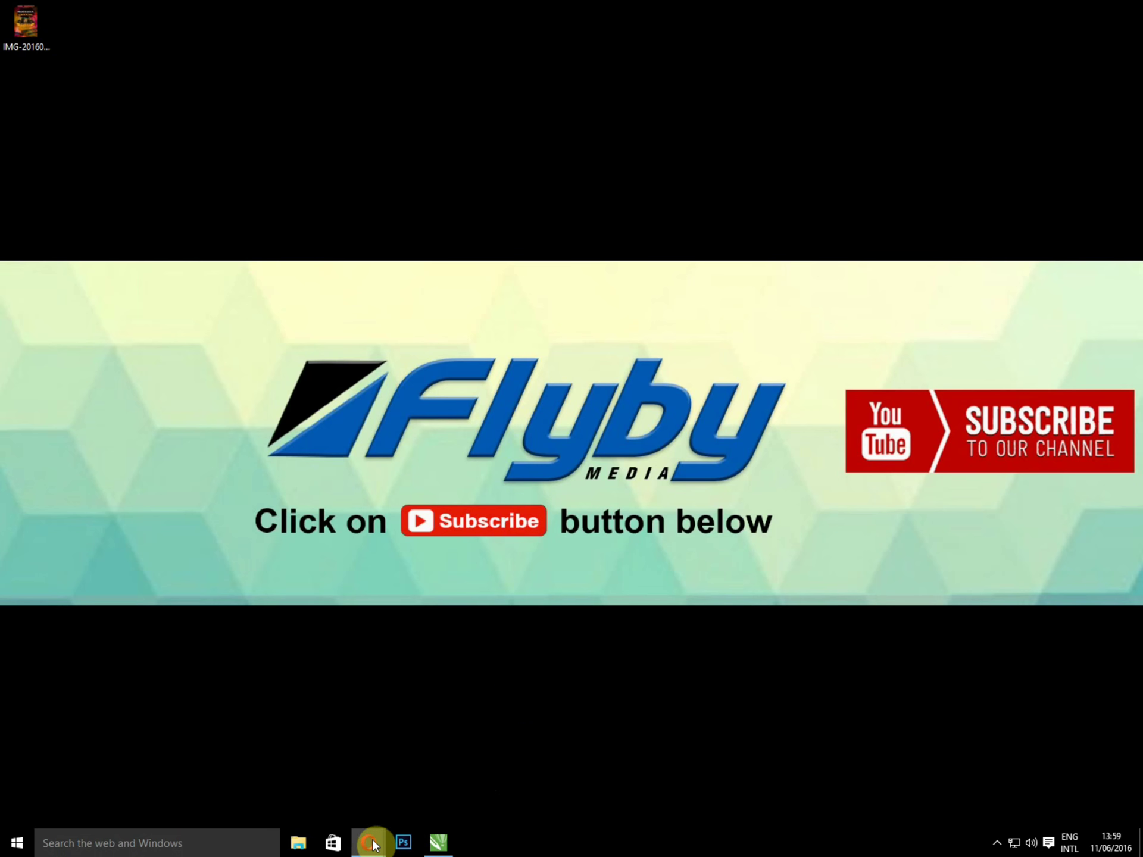
# - Bring the Opera window showing the Flyby Media YouTube channel to the front
pyautogui.moveTo(370, 840)
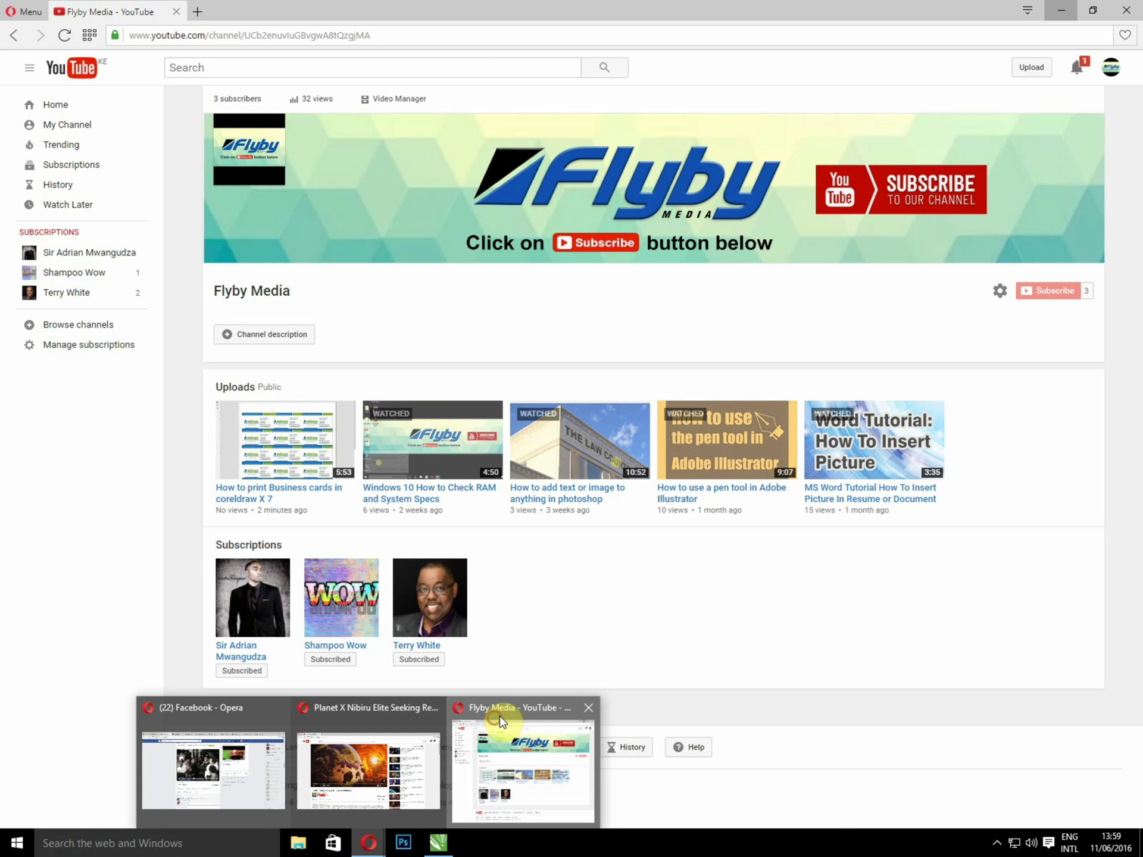
pyautogui.click(500, 744)
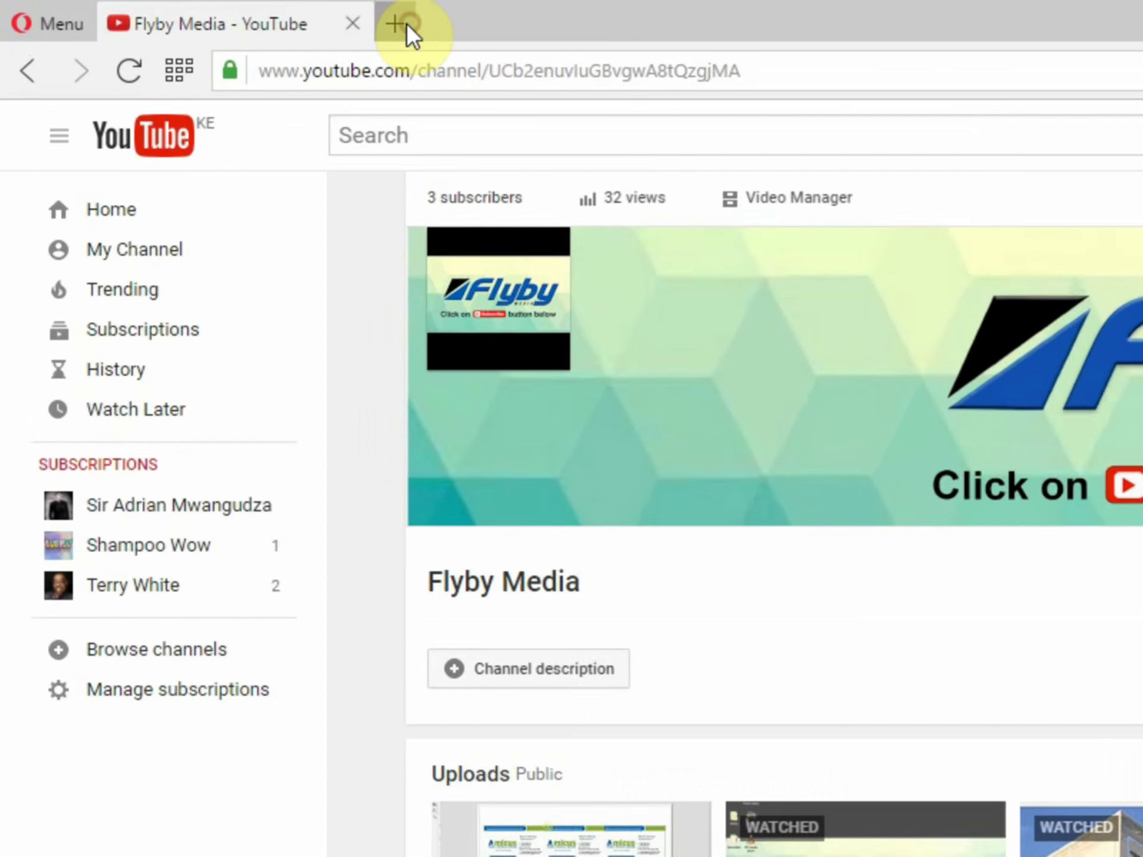
# - Load youtube.com in a new Opera tab and focus its Search box
pyautogui.click(406, 22)
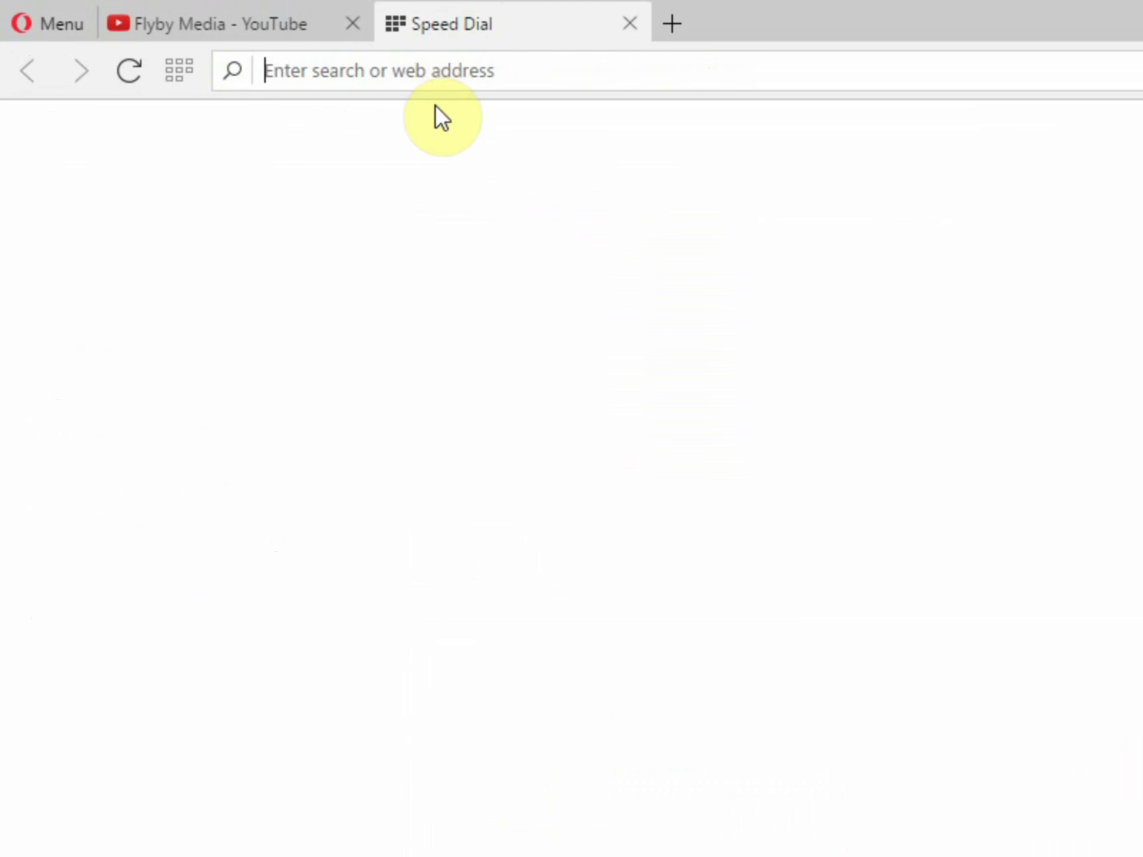
pyautogui.write('youtube.com')
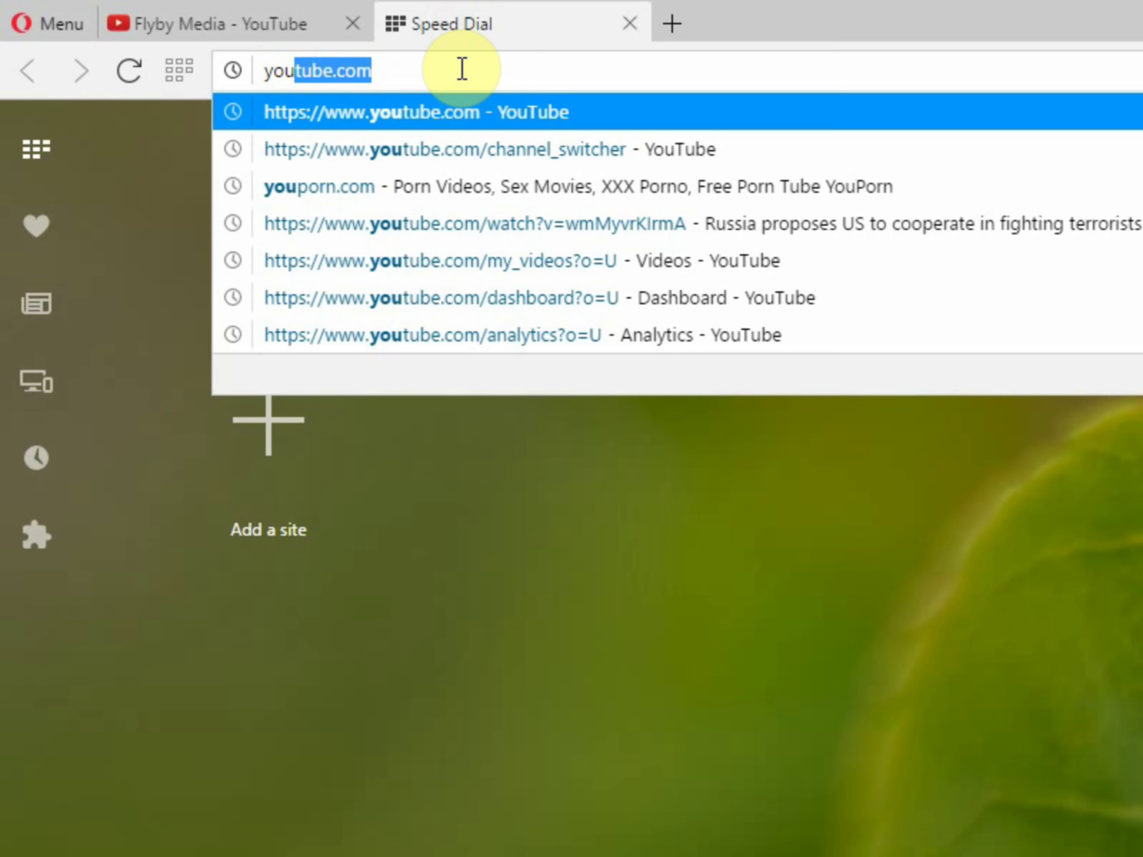
pyautogui.press('Return')
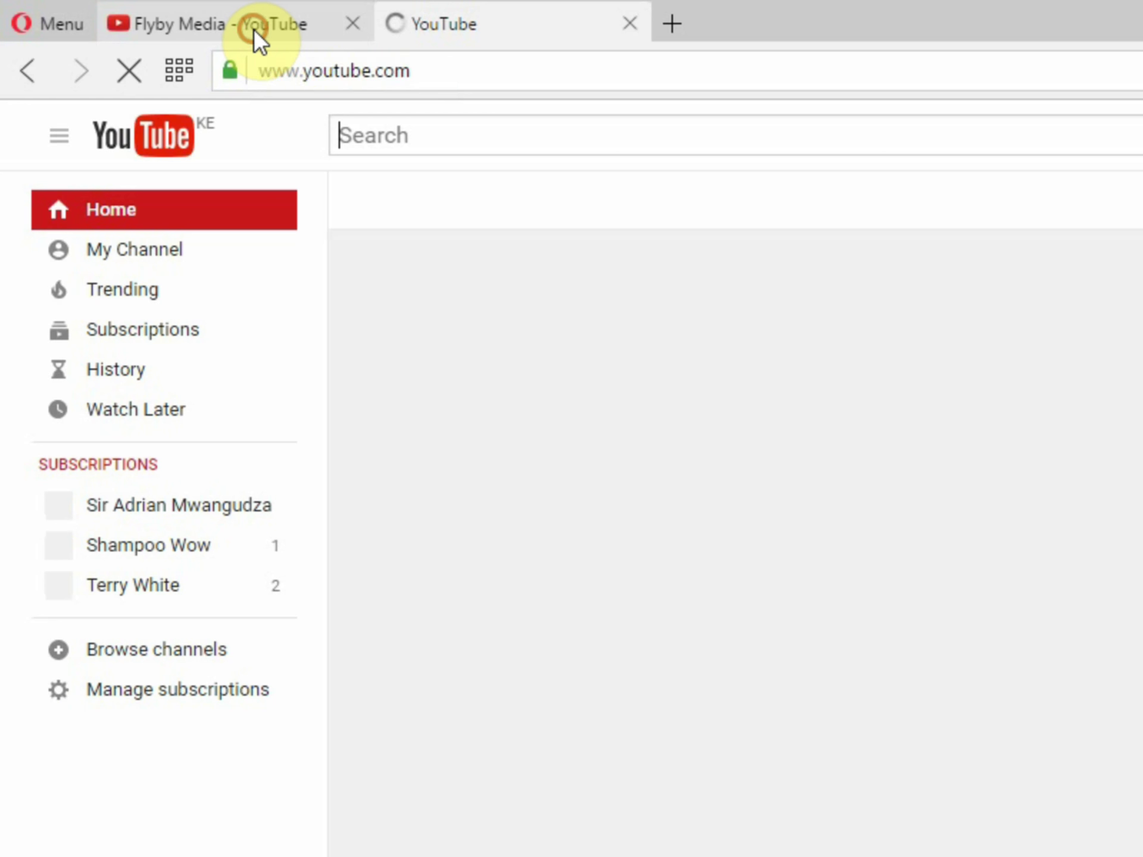
pyautogui.click(252, 27)
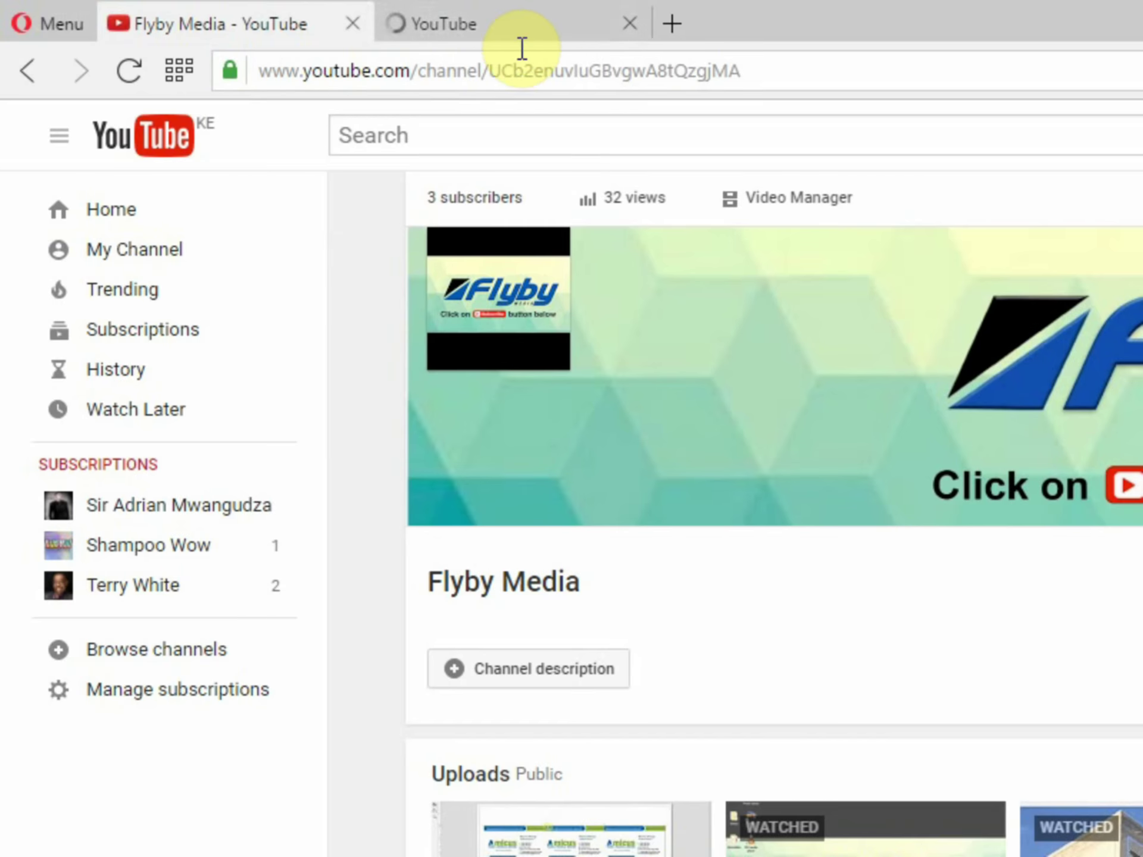
pyautogui.click(522, 27)
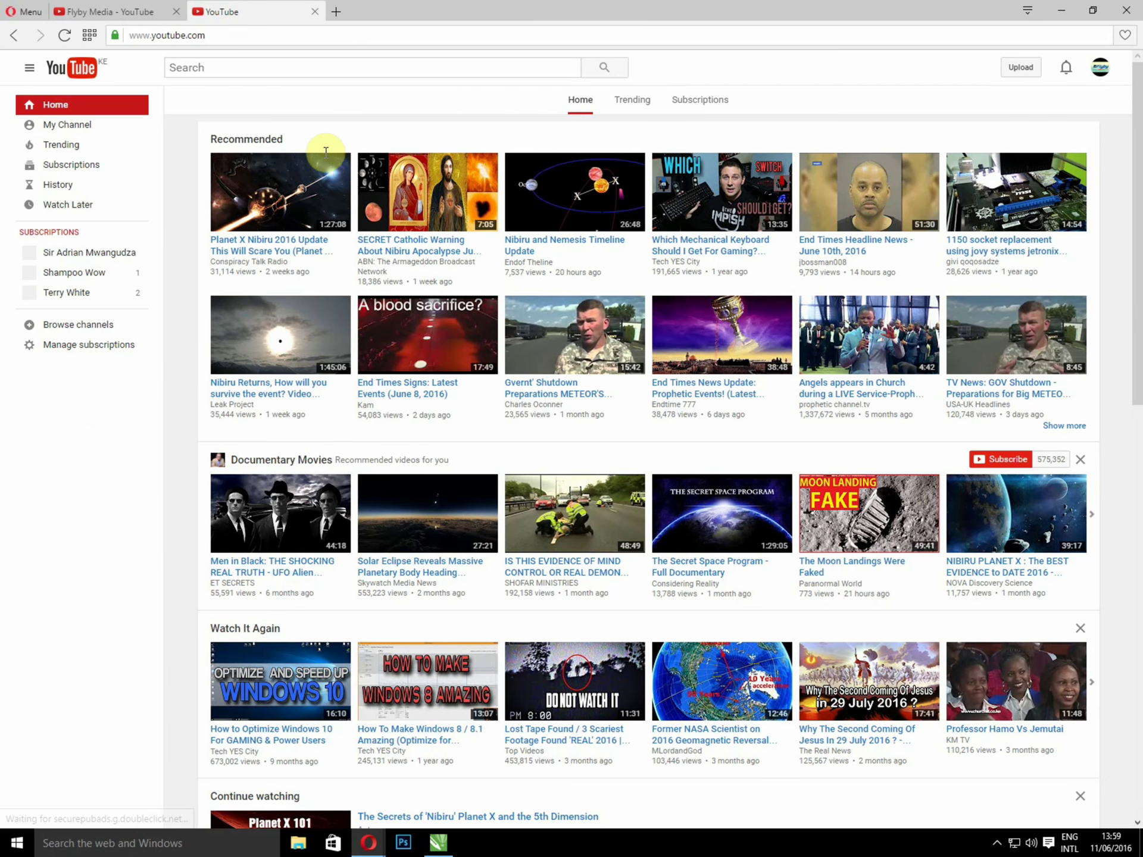
pyautogui.click(225, 74)
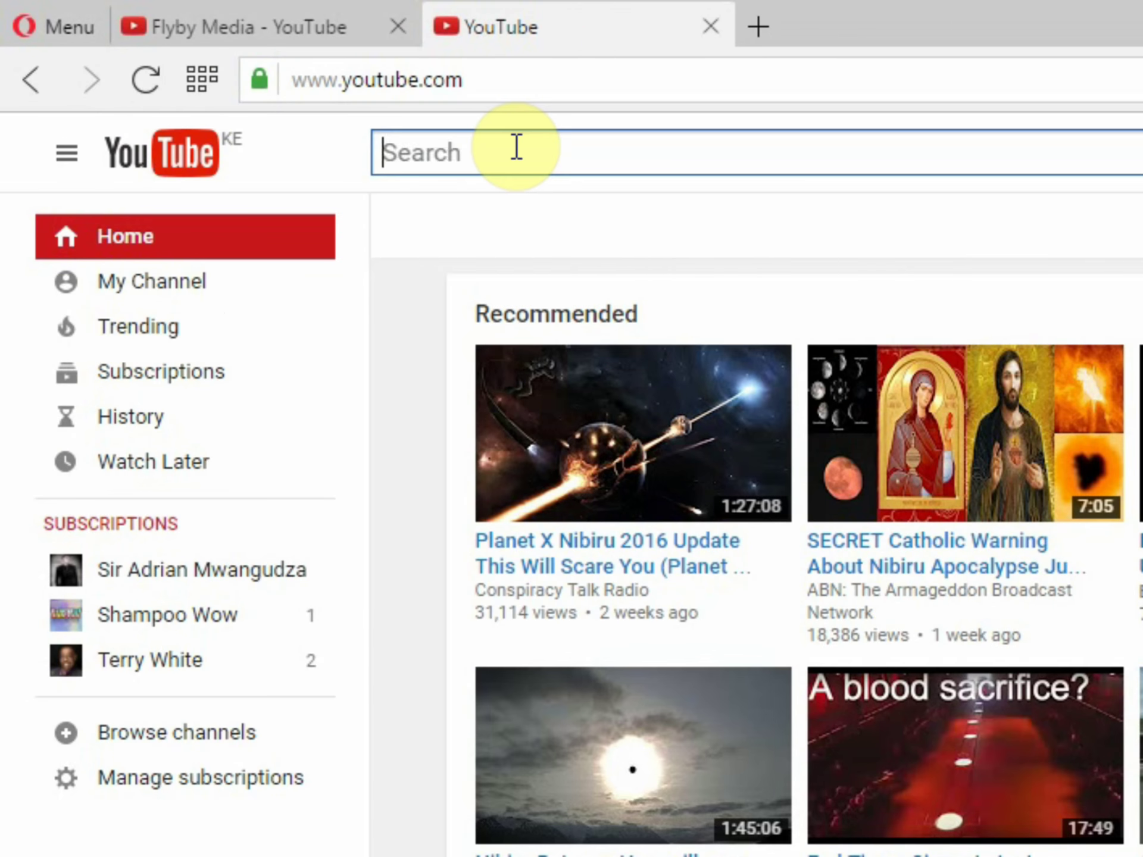
# - Search YouTube for 'trailers 2016' and scroll down to the Independence Day: Resurgence trailer
pyautogui.write('tra')
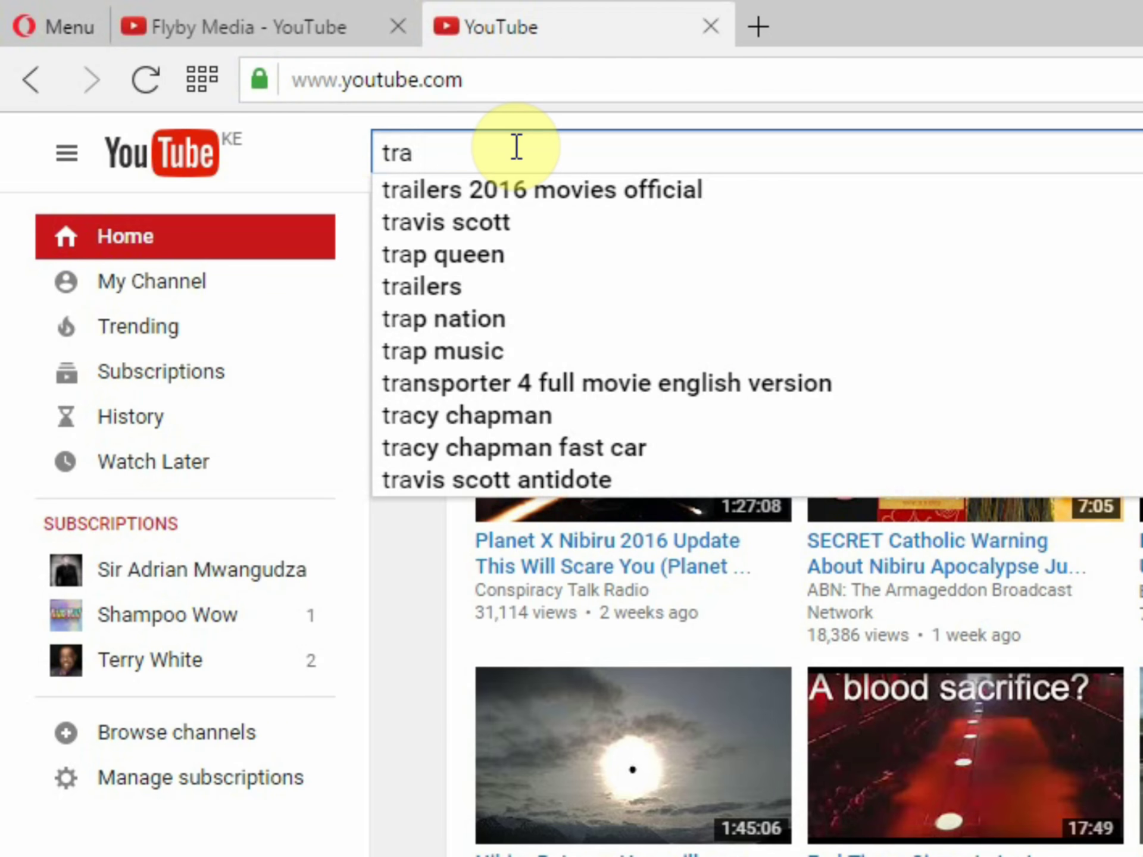
pyautogui.write('ilers 20')
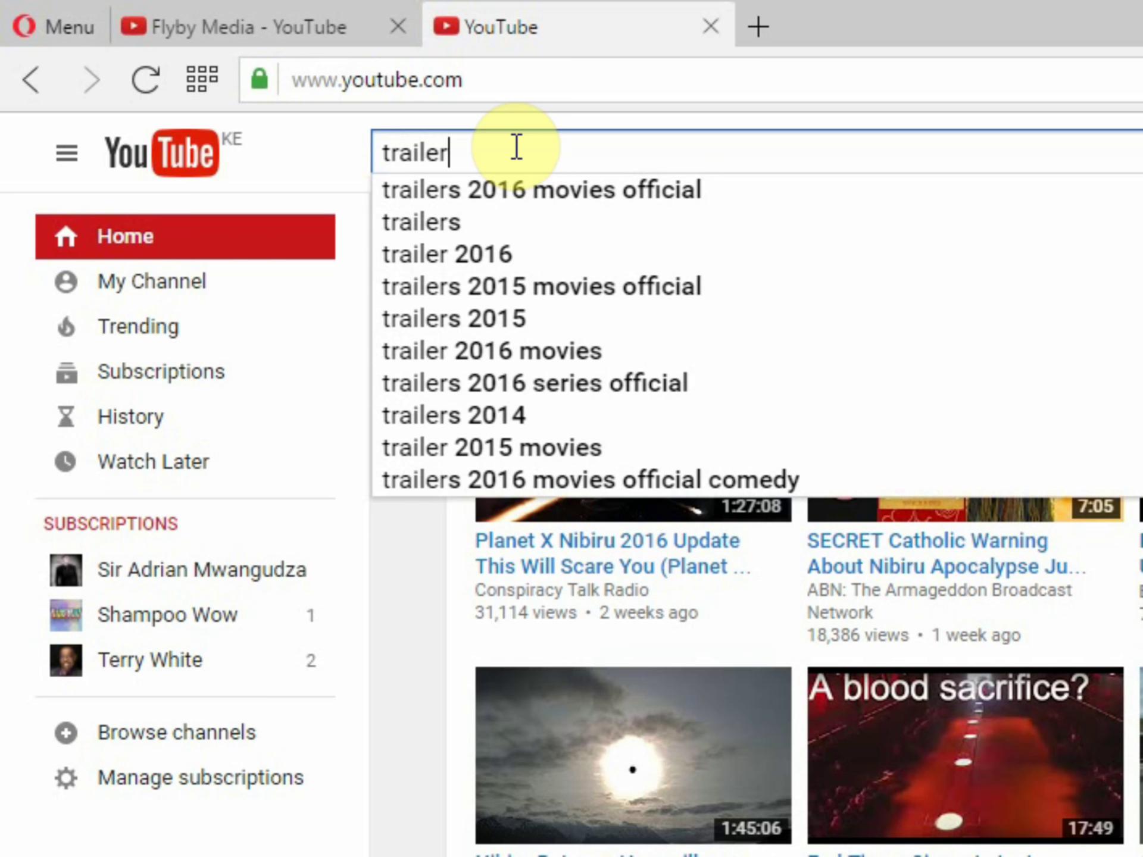
pyautogui.write('16')
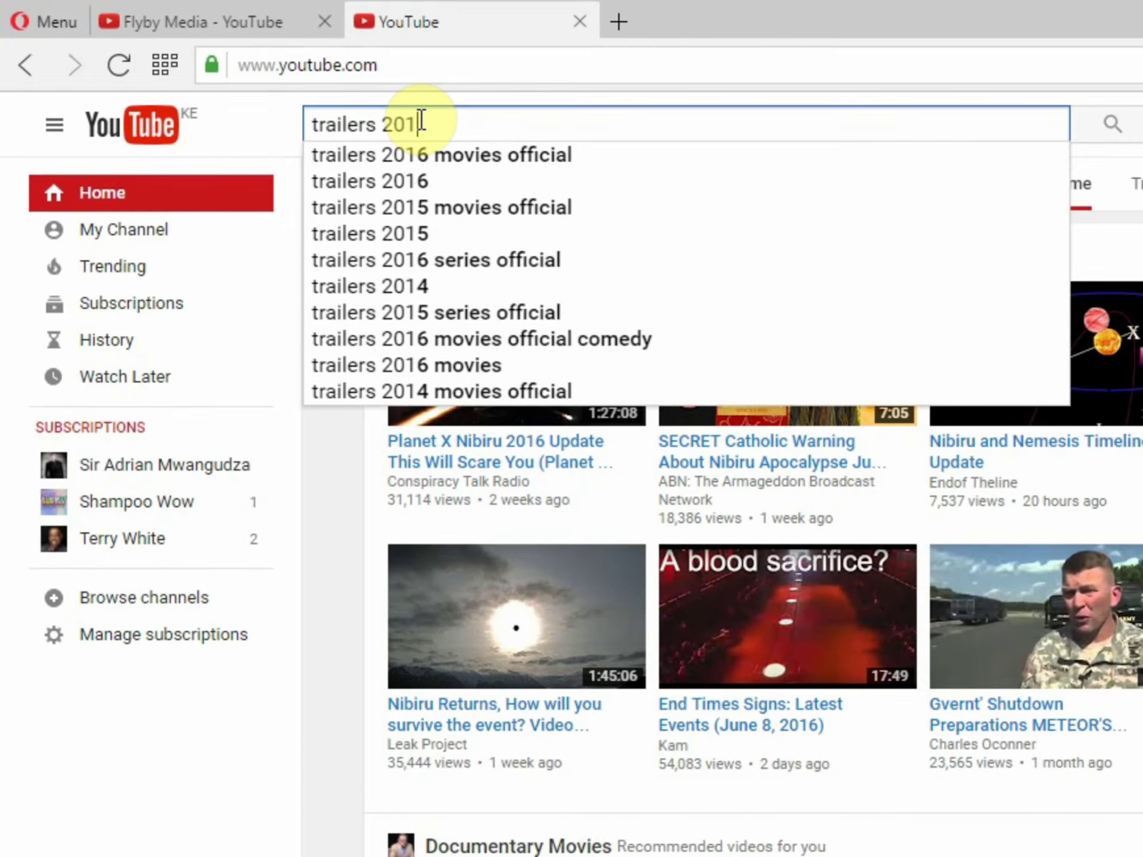
pyautogui.press('Return')
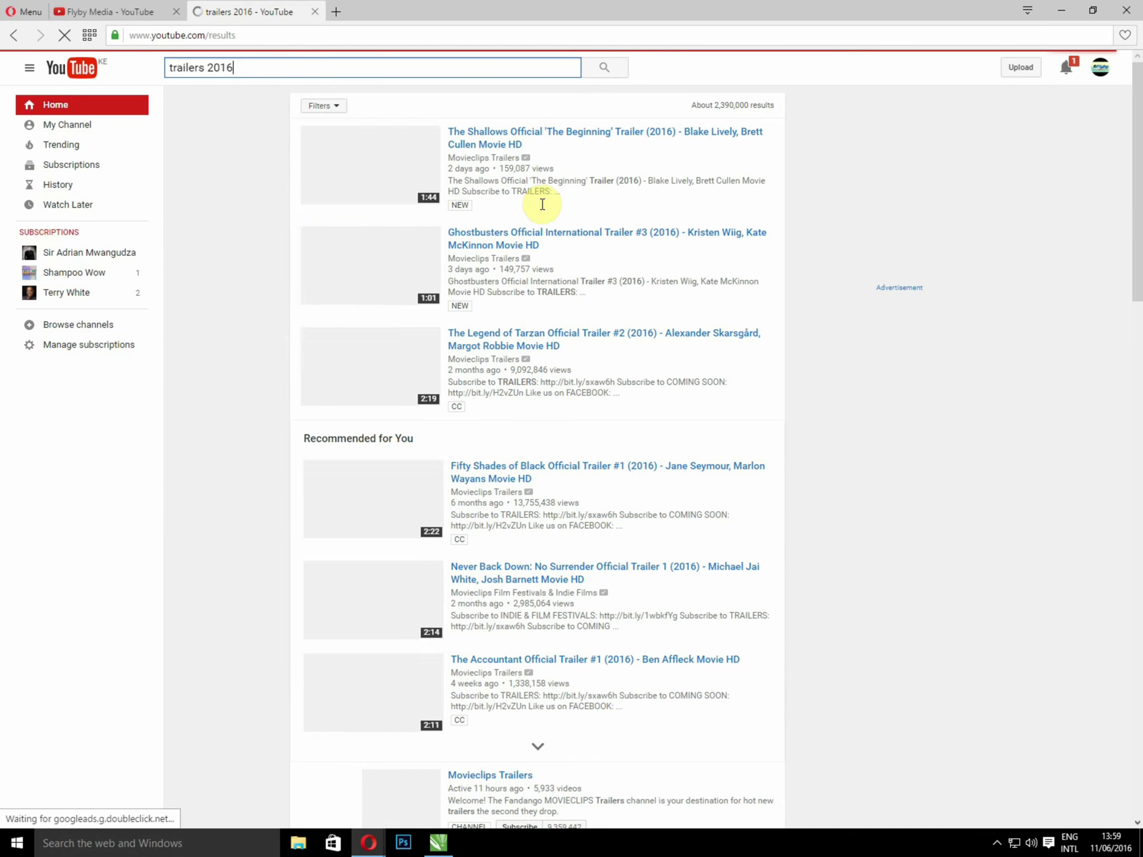
pyautogui.scroll(-1, 622, 243)
pyautogui.scroll(-1, 626, 244)
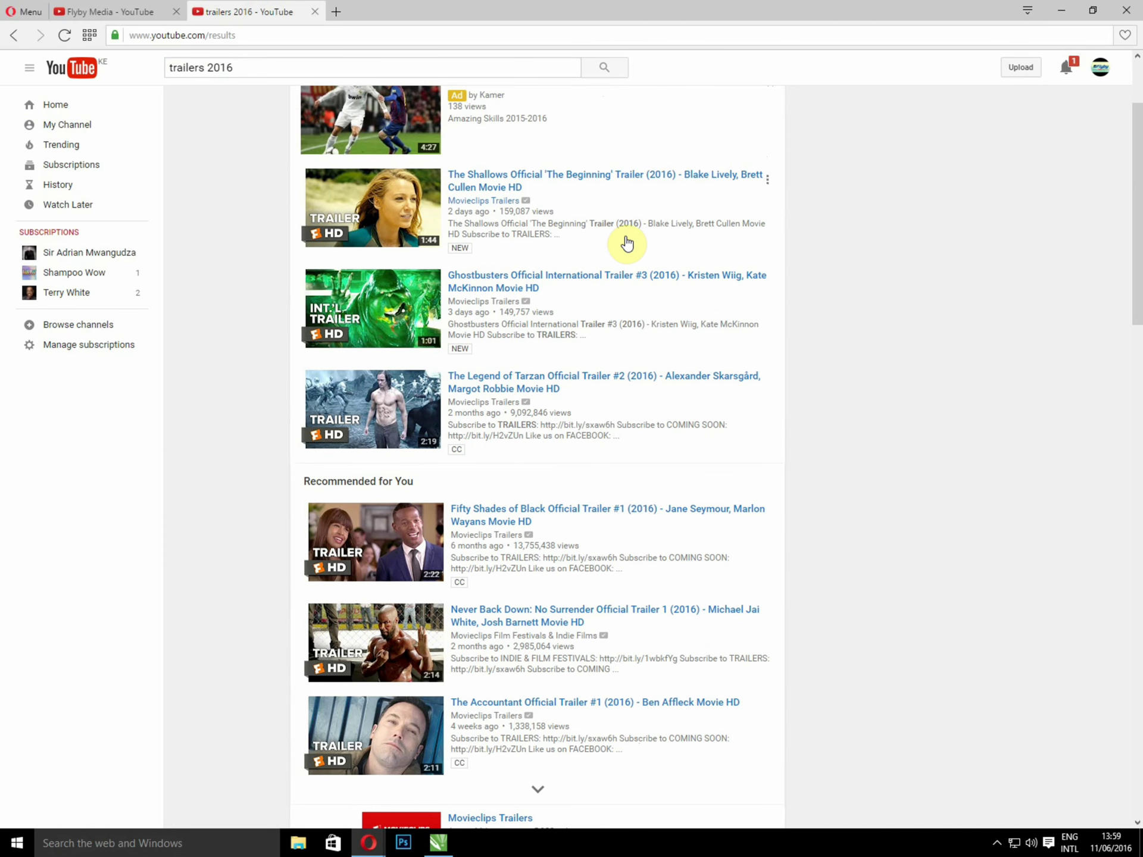
pyautogui.scroll(-3, 626, 244)
pyautogui.scroll(-4, 628, 247)
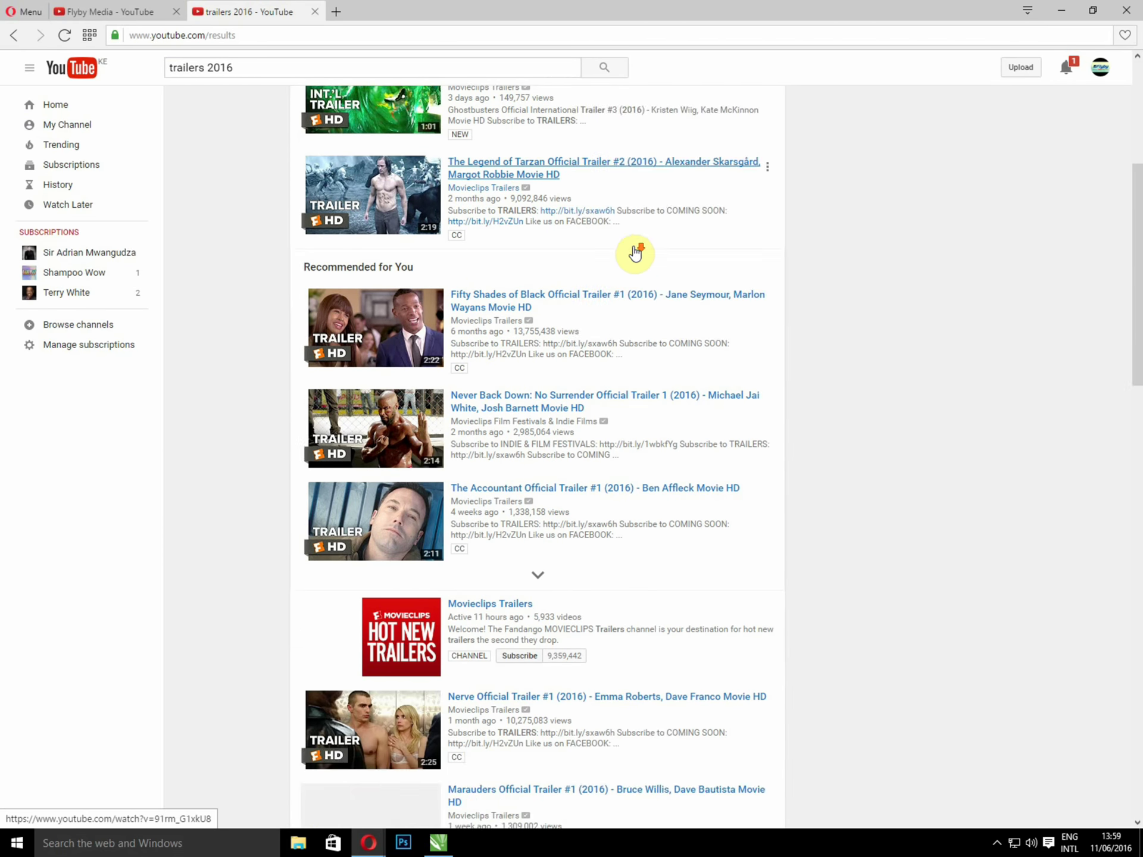
pyautogui.scroll(-2, 642, 262)
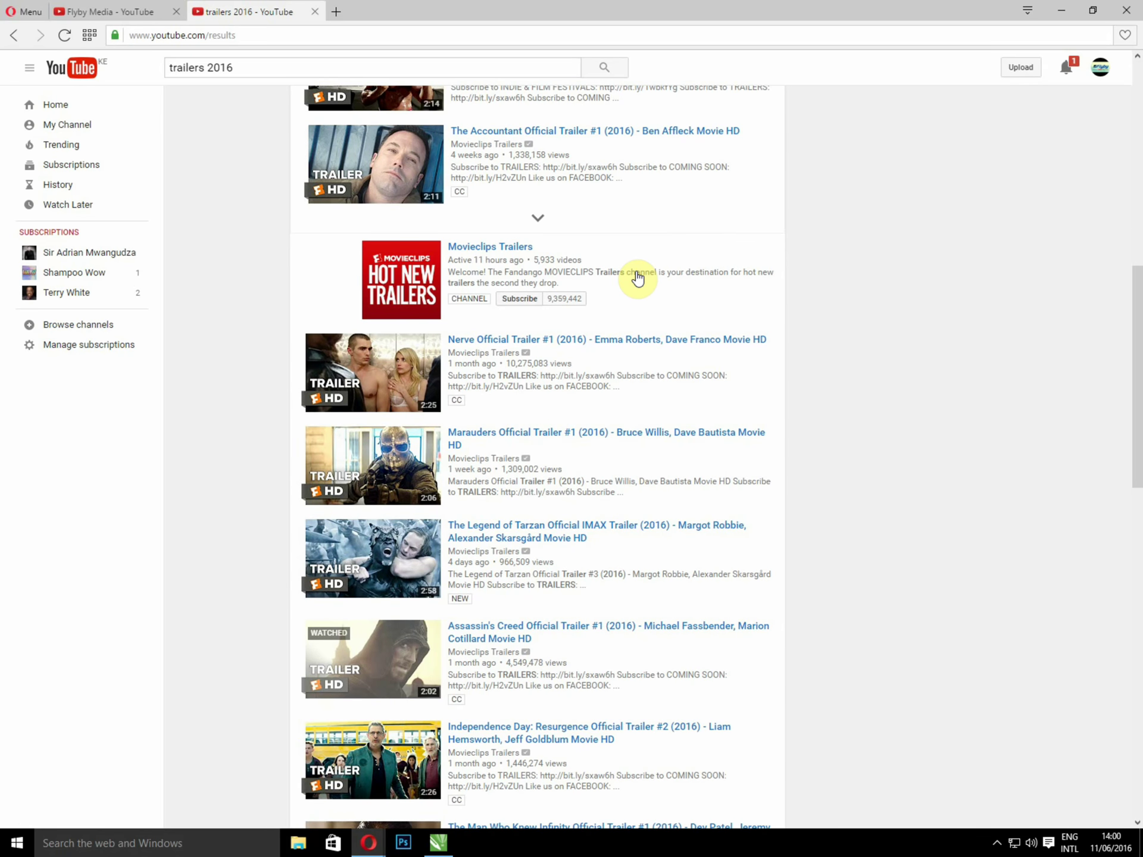
pyautogui.scroll(-3, 637, 277)
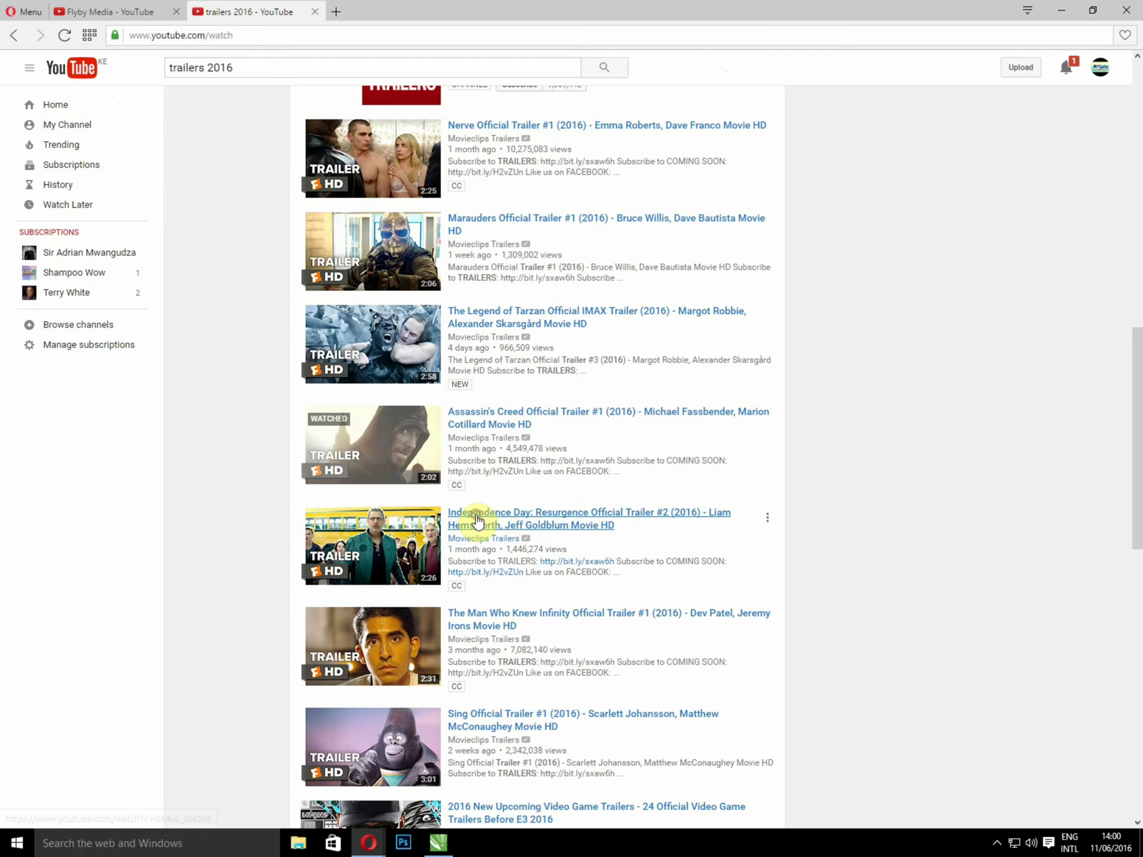
# - Open and pause the Independence Day: Resurgence trailer, then load its address as ssyoutube.com
pyautogui.click(801, 642)
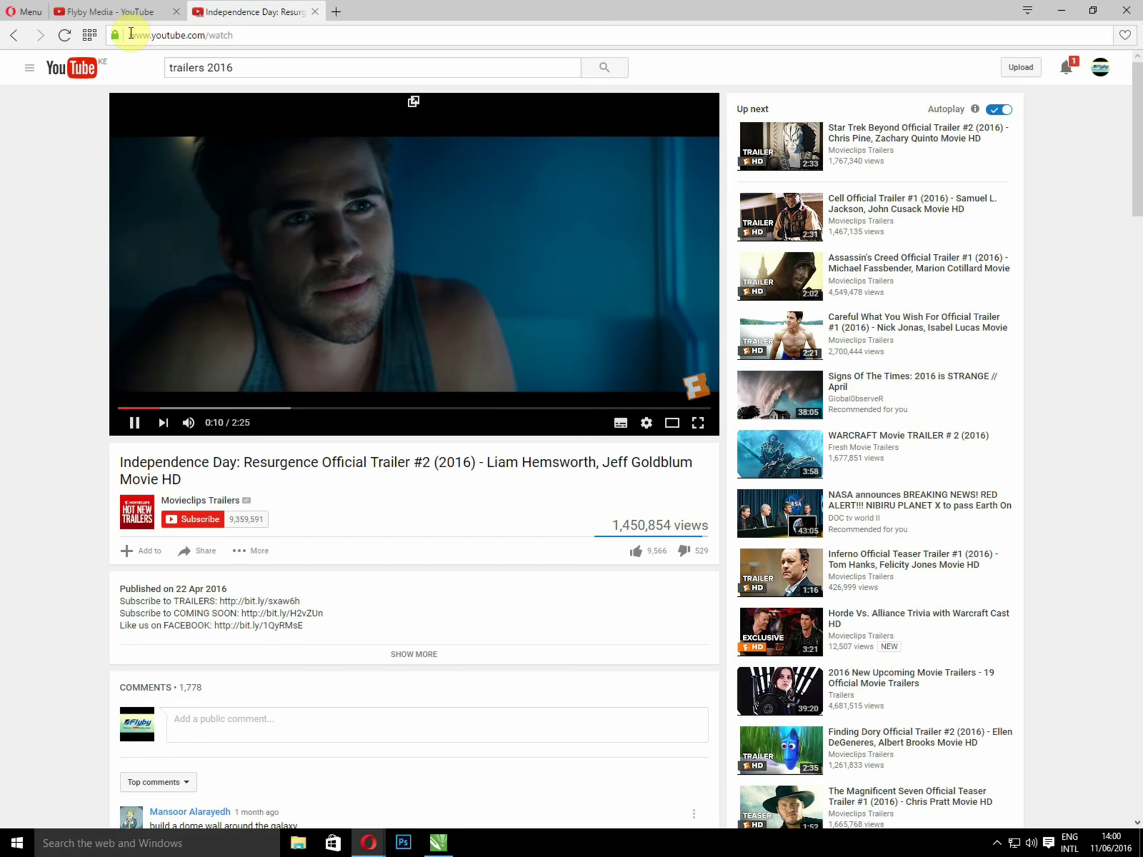
pyautogui.click(261, 202)
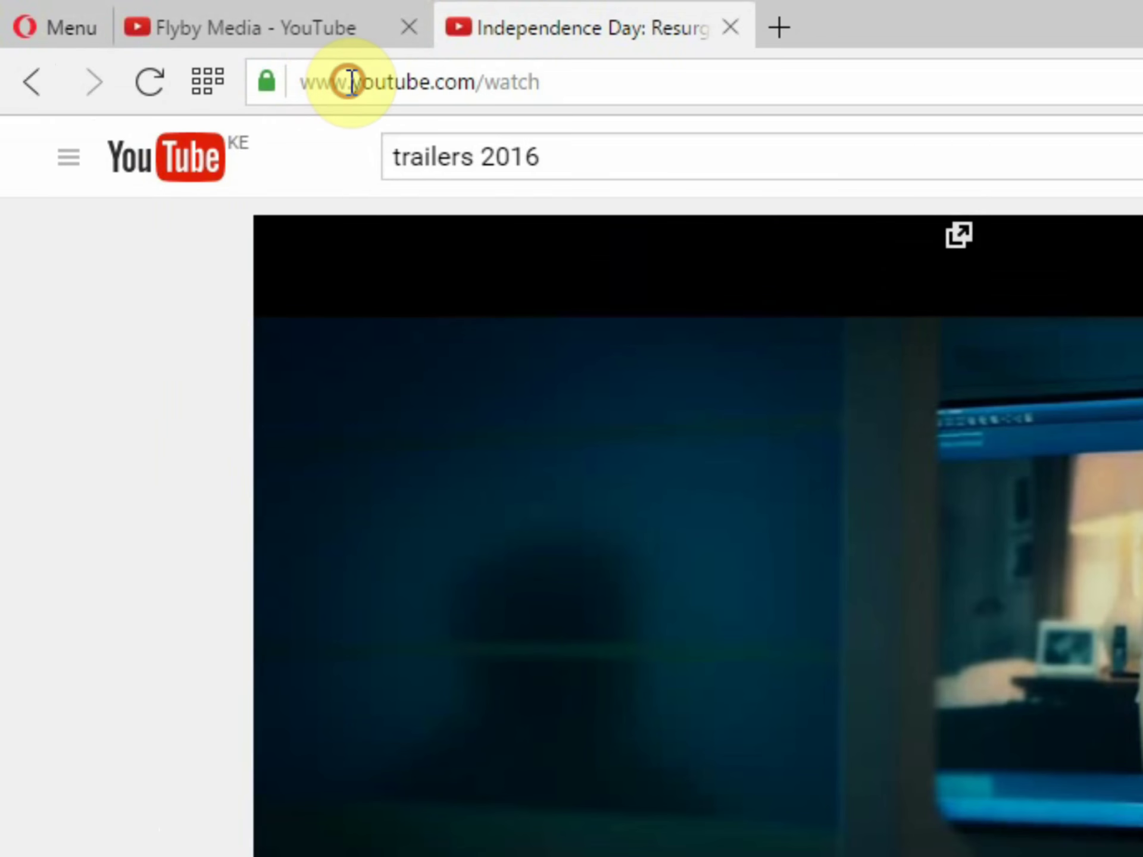
pyautogui.moveTo(150, 35); pyautogui.dragTo(125, 37)
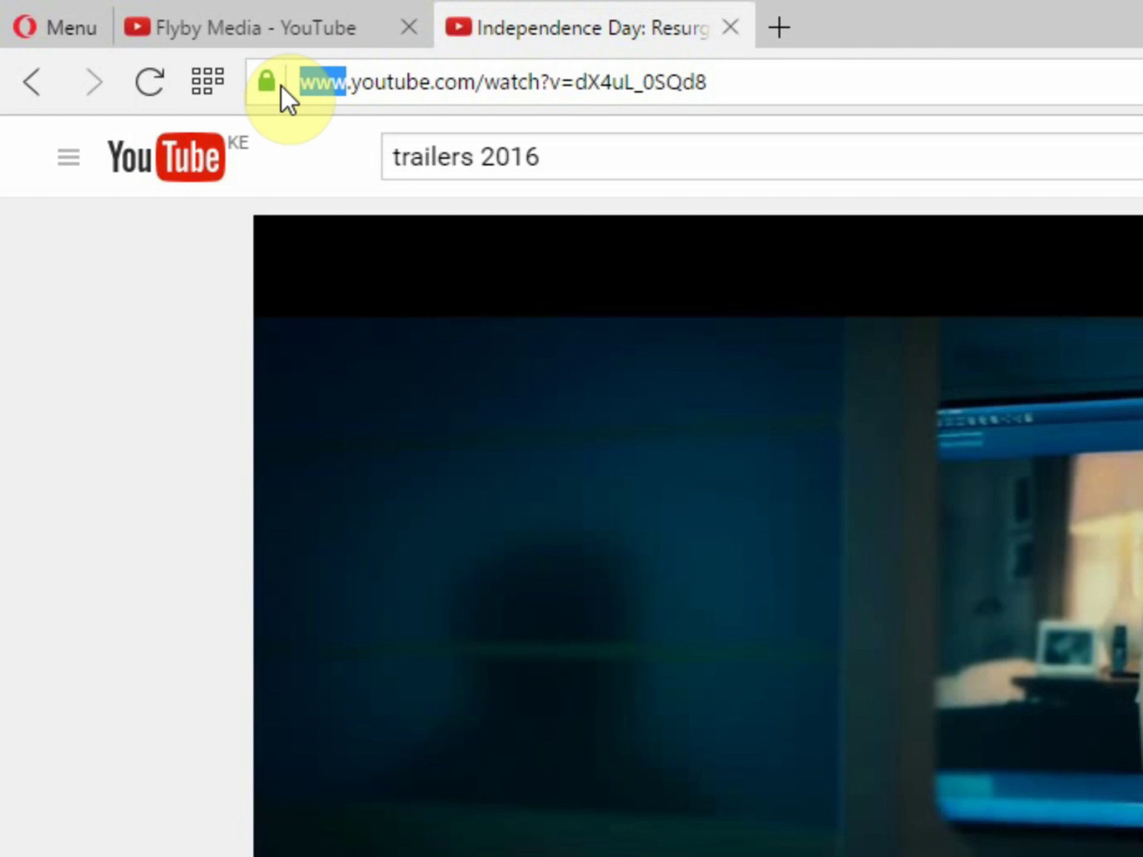
pyautogui.press('BackSpace')
pyautogui.press('Delete')
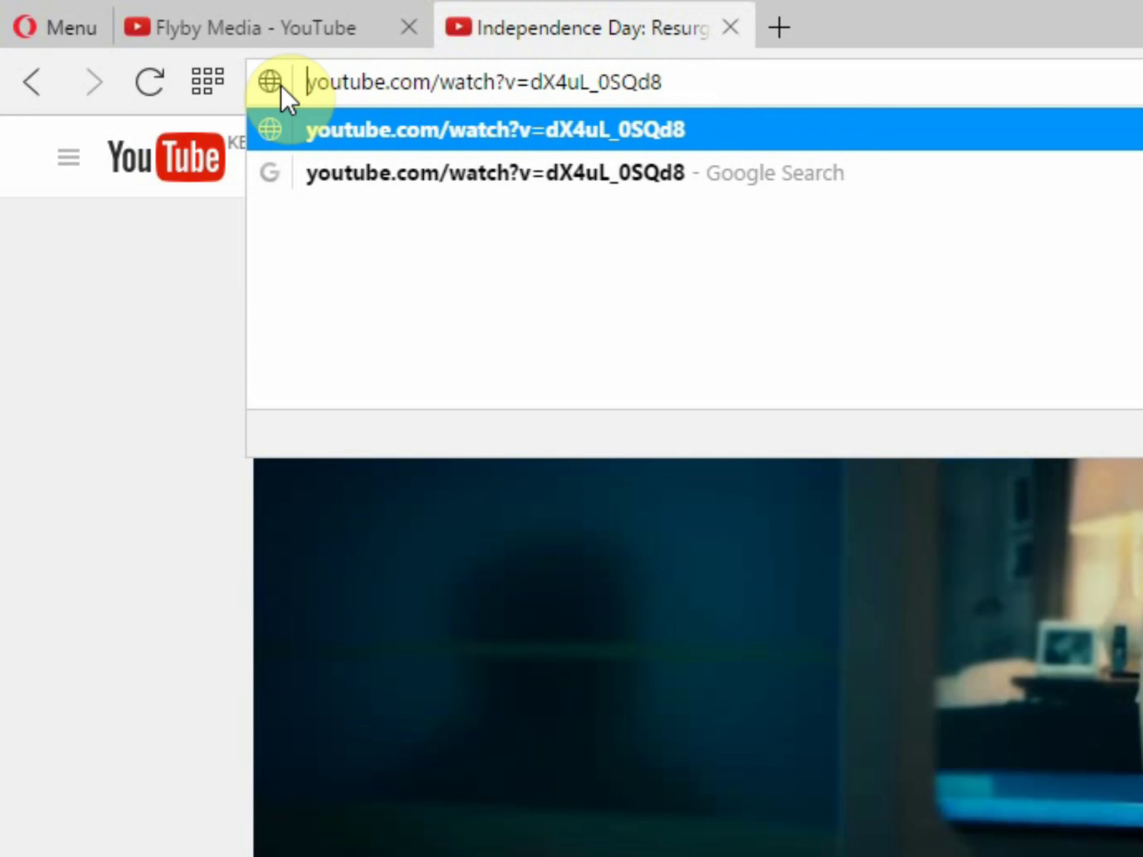
pyautogui.write('ss')
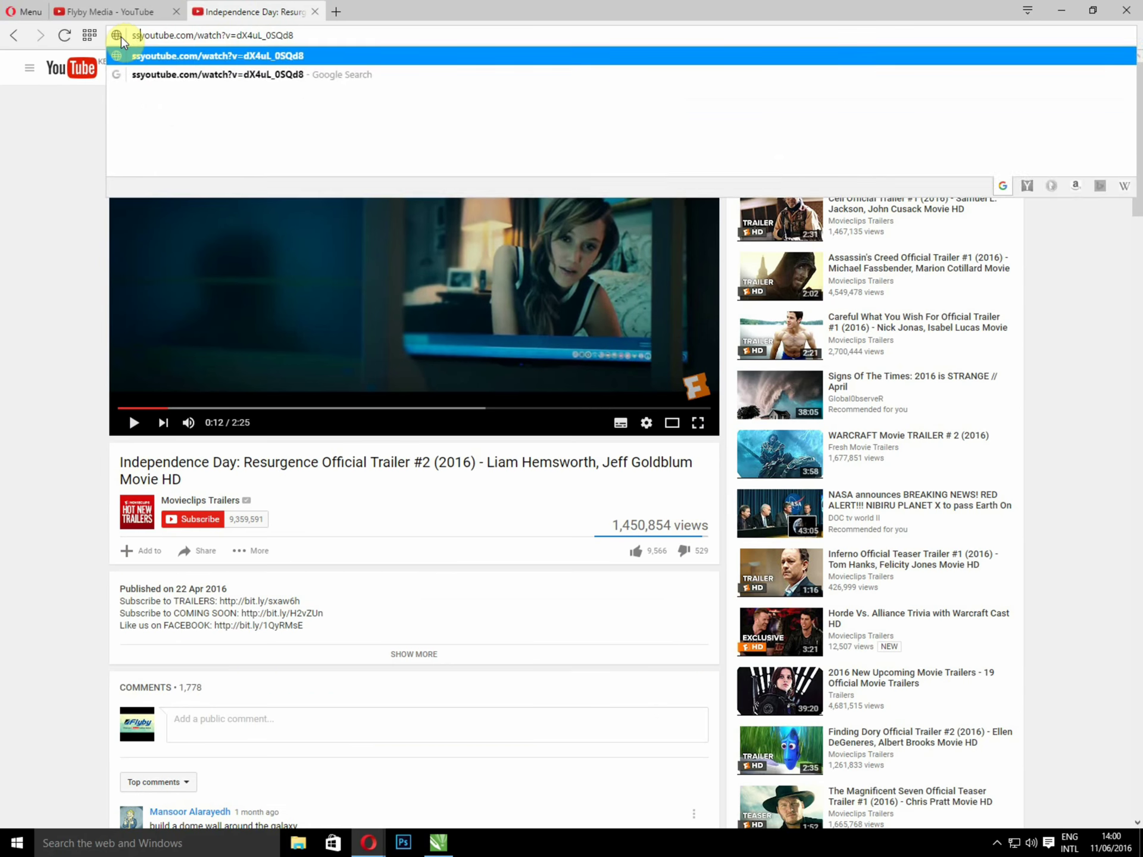
pyautogui.press('Return')
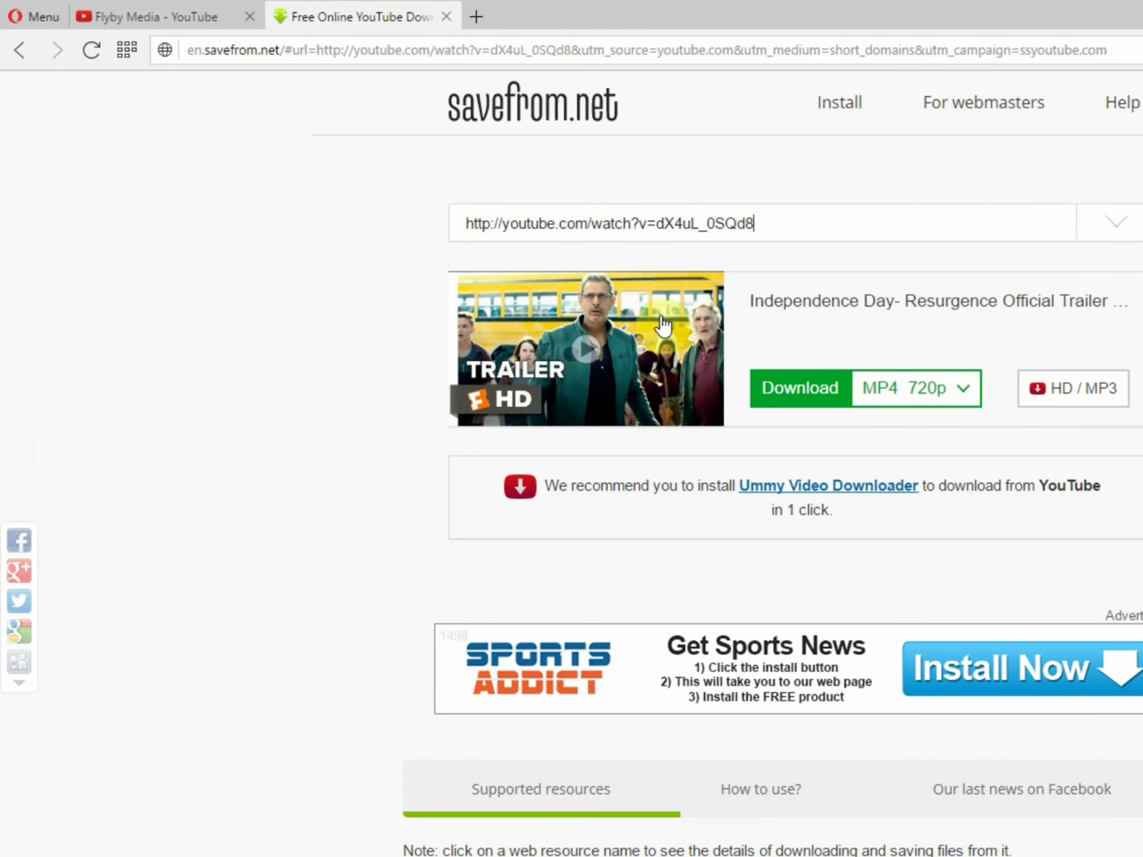
# - Choose MP4 720p from savefrom.net's extended format list to start the trailer download
pyautogui.click(965, 390)
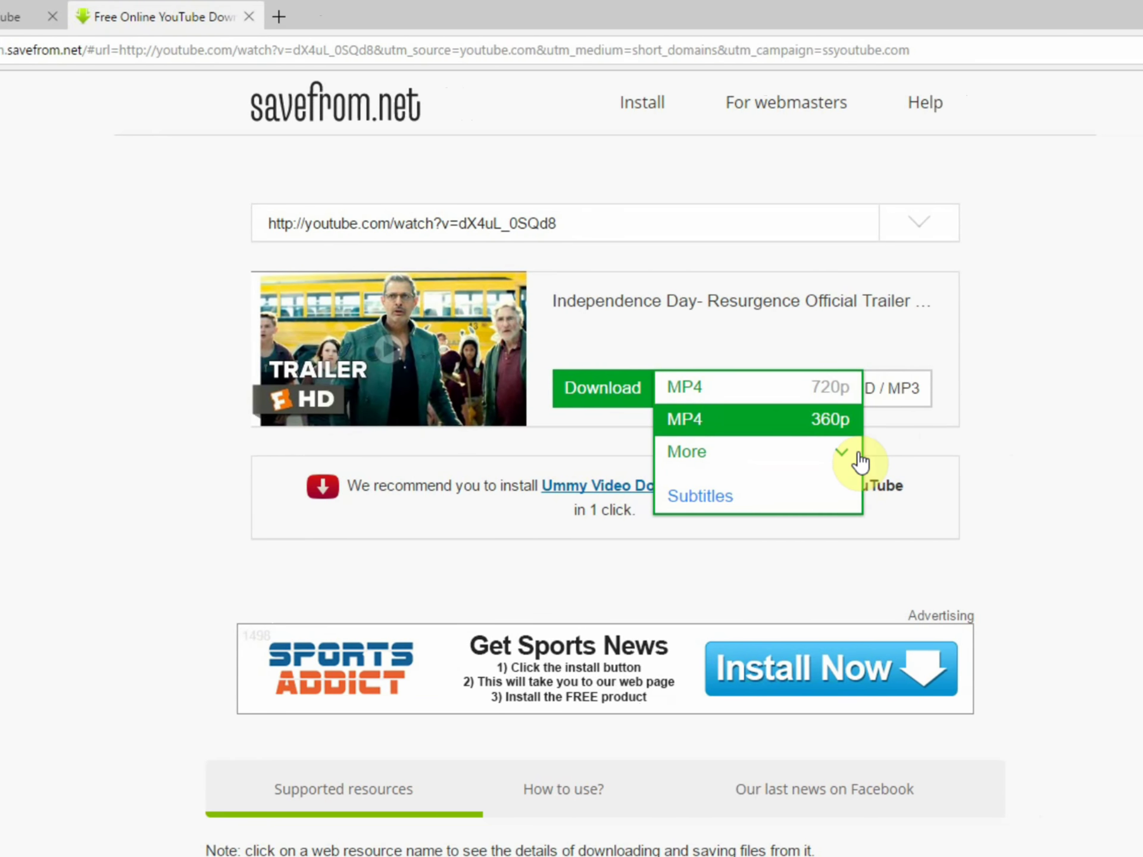
pyautogui.click(841, 456)
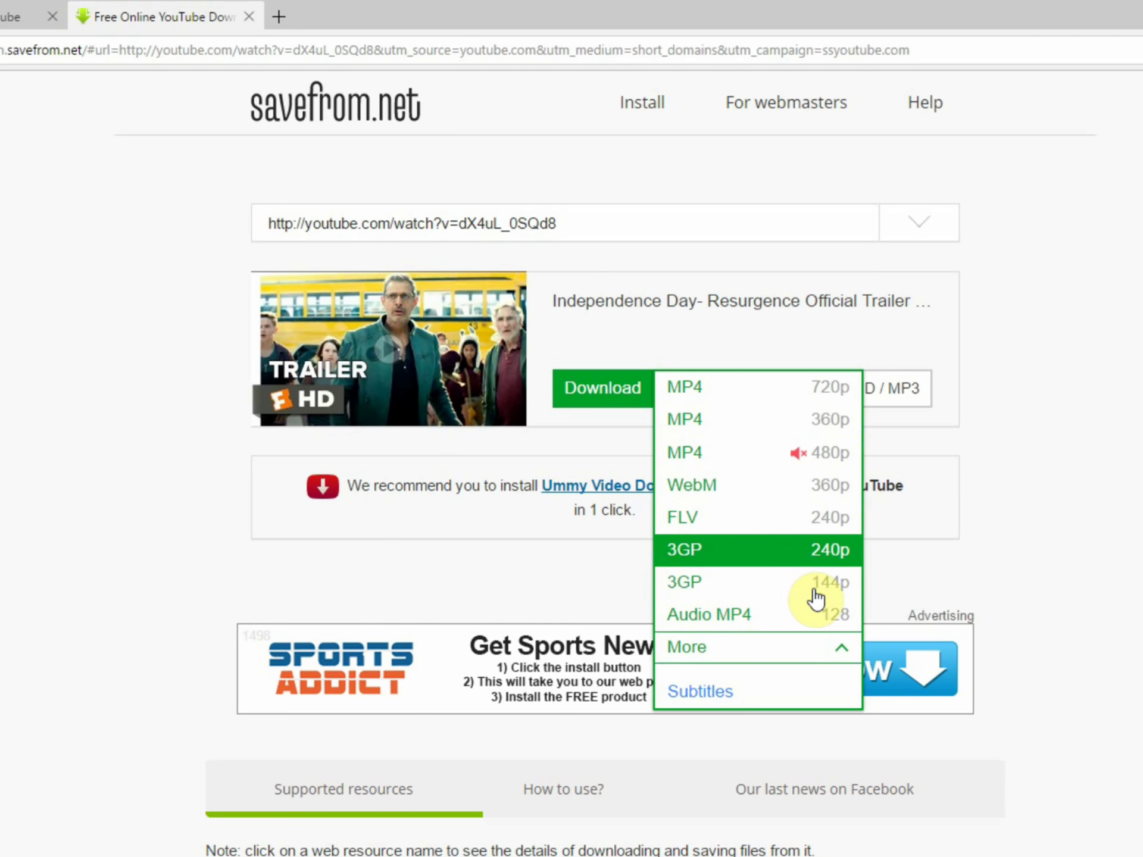
pyautogui.click(749, 386)
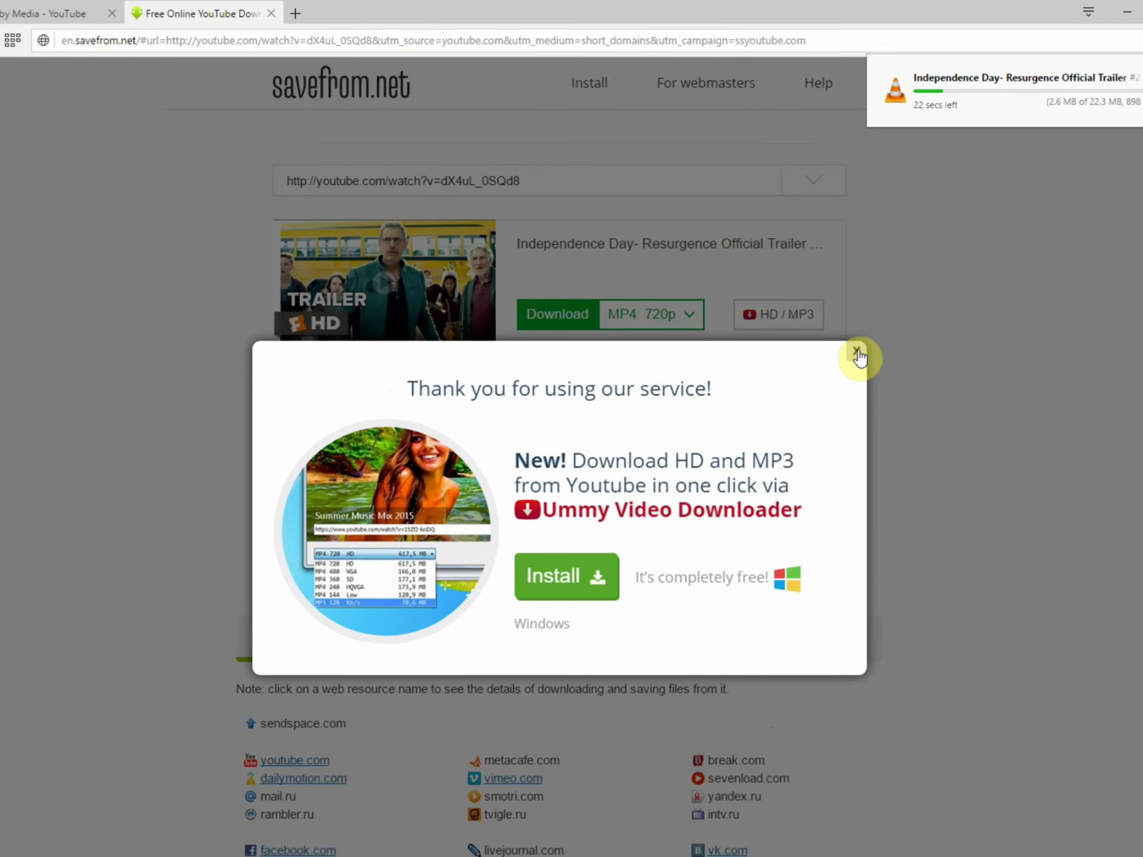
# - Close the thank-you popup and download the trailer as MP4 720p until complete
pyautogui.click(857, 354)
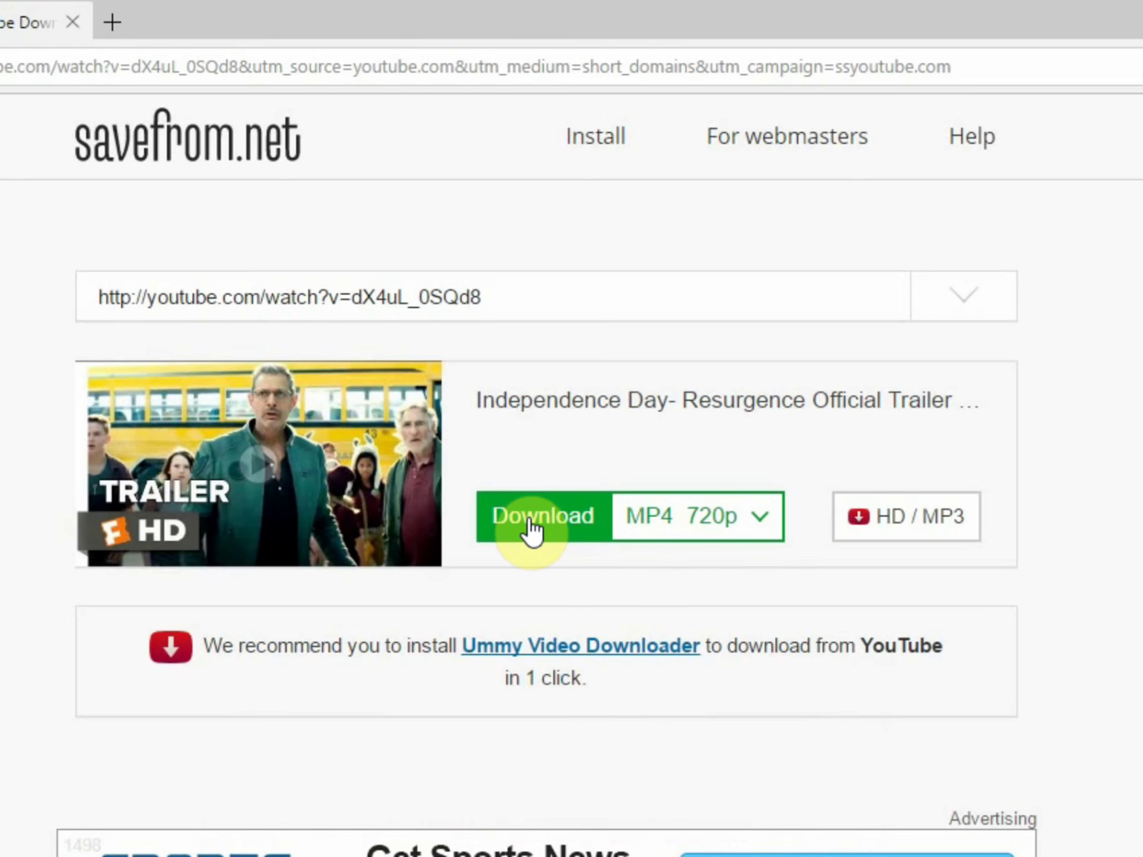
pyautogui.click(529, 522)
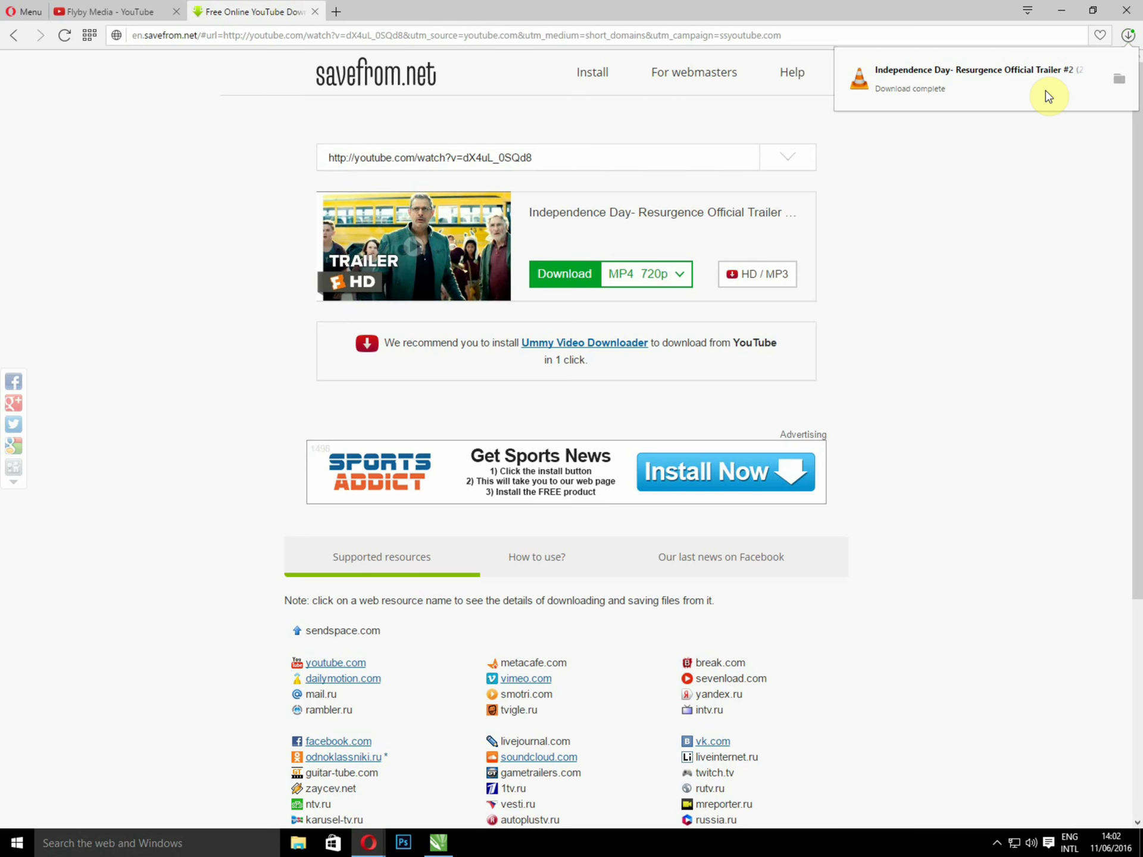
# - Play the downloaded trailer from the Downloads folder, then minimize the Explorer window
pyautogui.click(1119, 80)
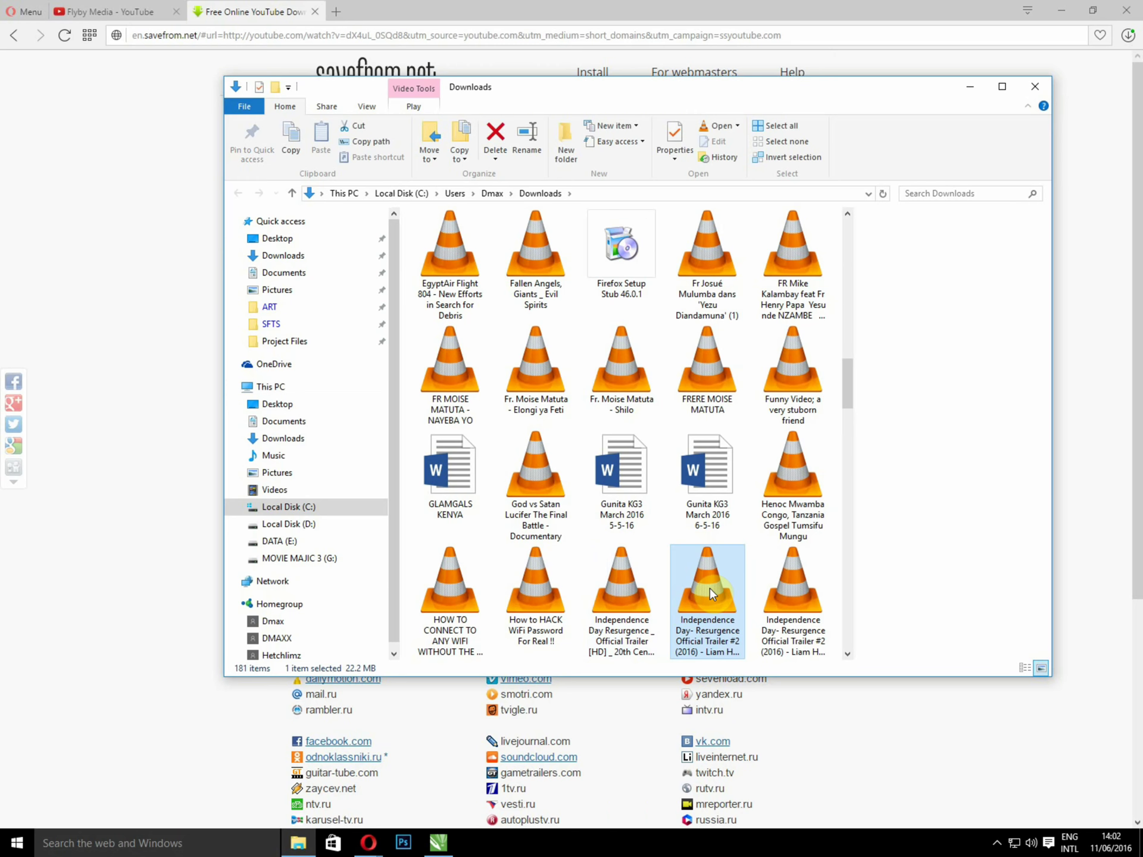
pyautogui.doubleClick(710, 587)
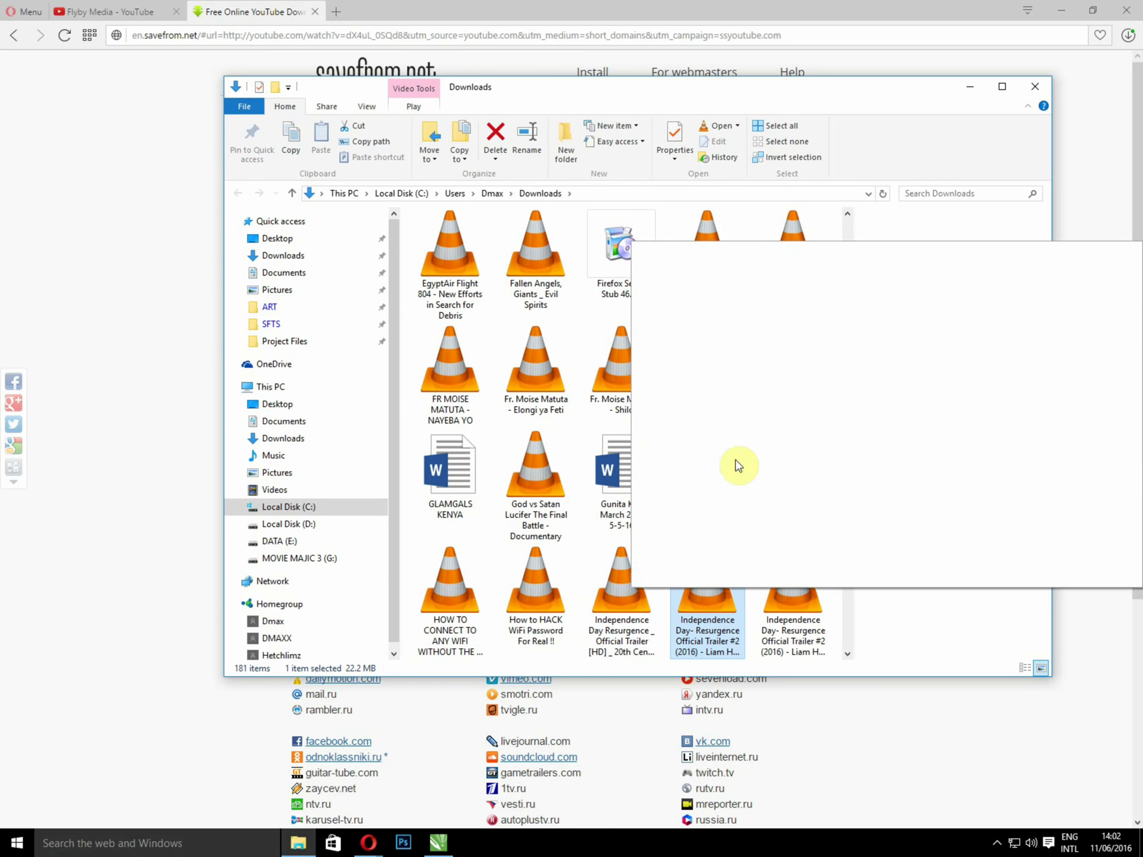
pyautogui.click(695, 248)
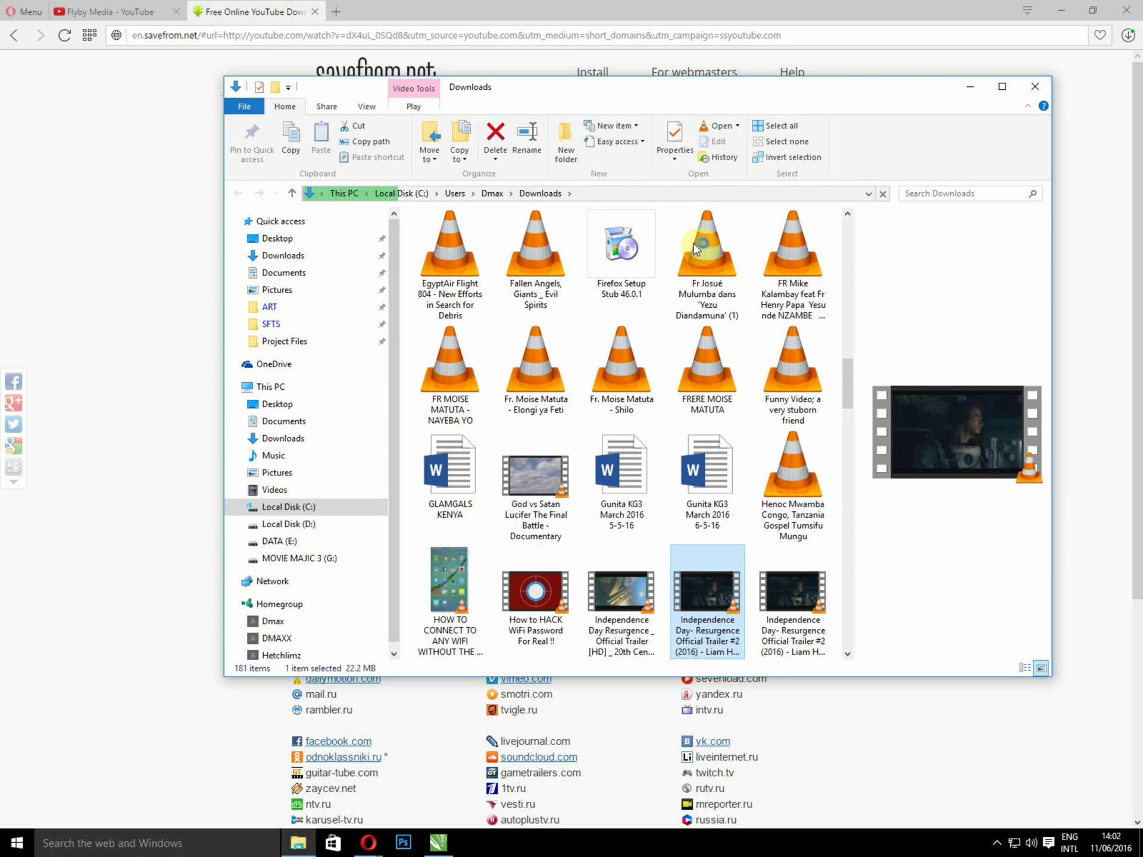
pyautogui.click(970, 88)
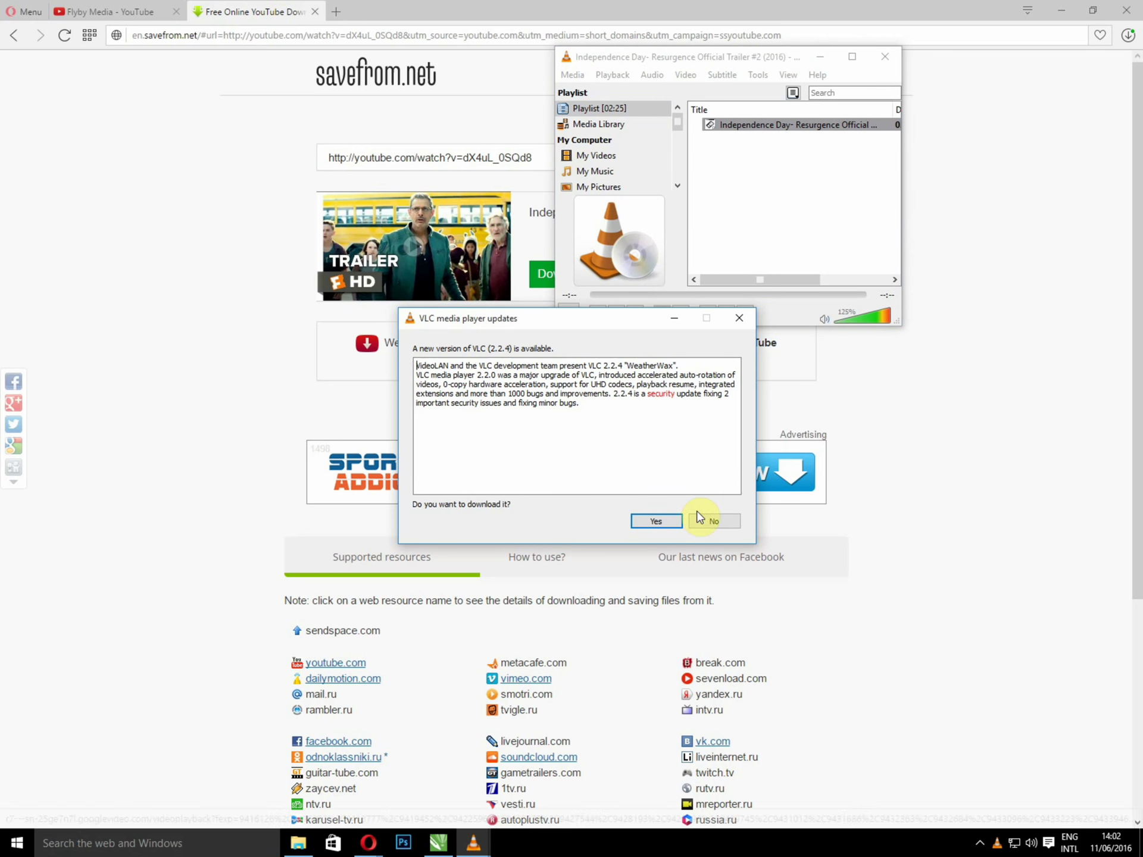
# - Decline VLC's 2.2.4 update, centre the player window, and pause the trailer at 00:24
pyautogui.click(713, 523)
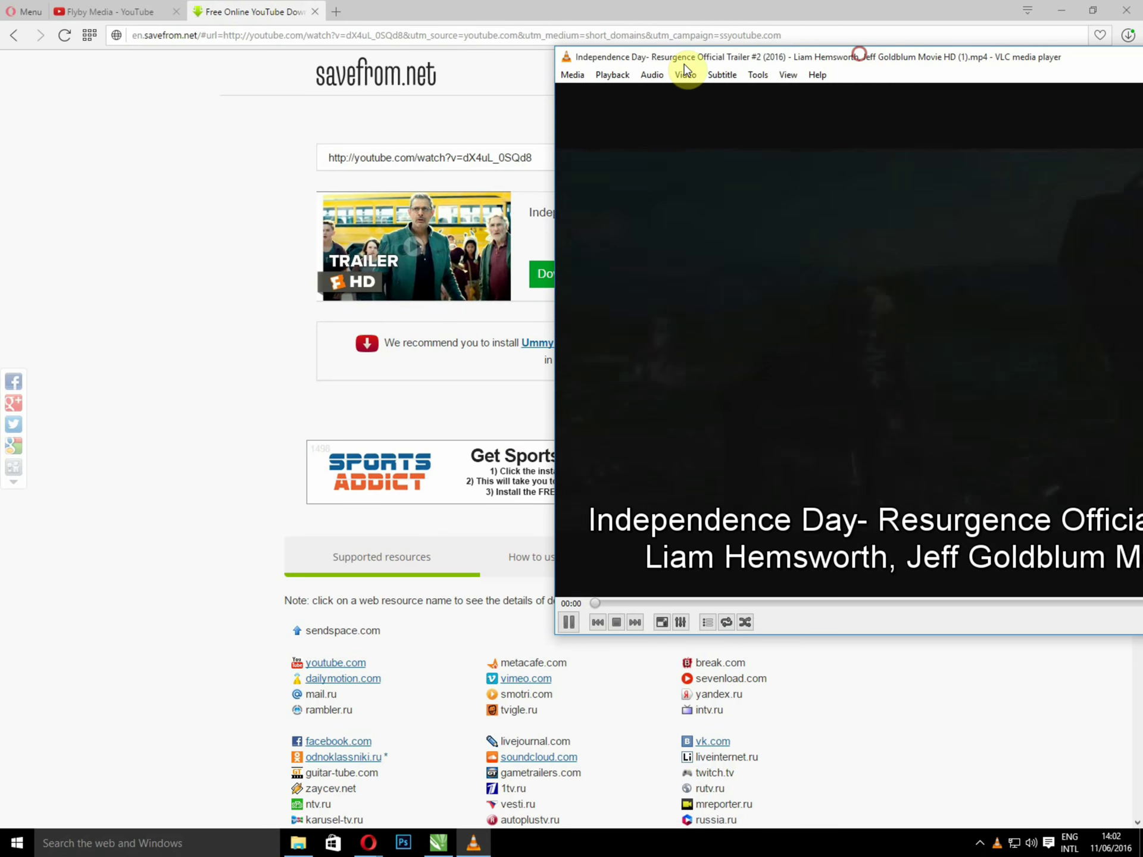
pyautogui.moveTo(684, 66); pyautogui.dragTo(420, 123)
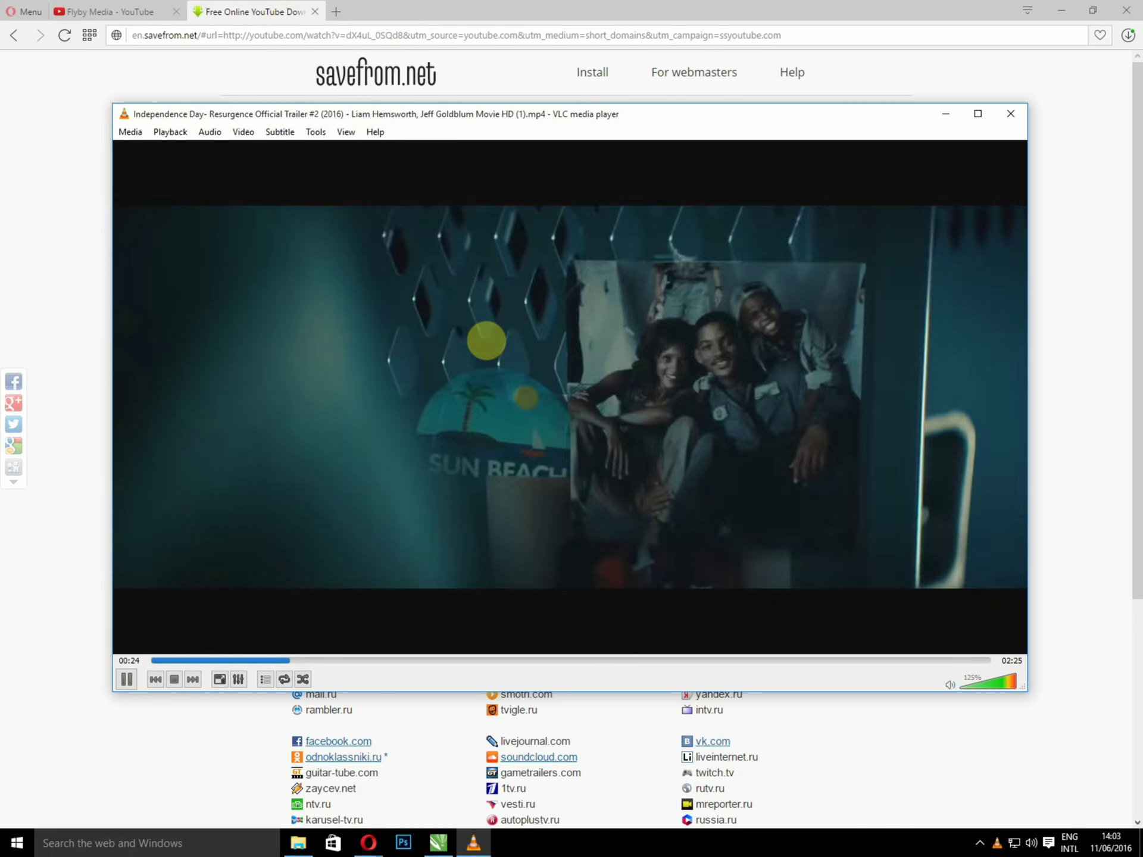
pyautogui.press('space')
pyautogui.moveTo(598, 117); pyautogui.dragTo(613, 122)
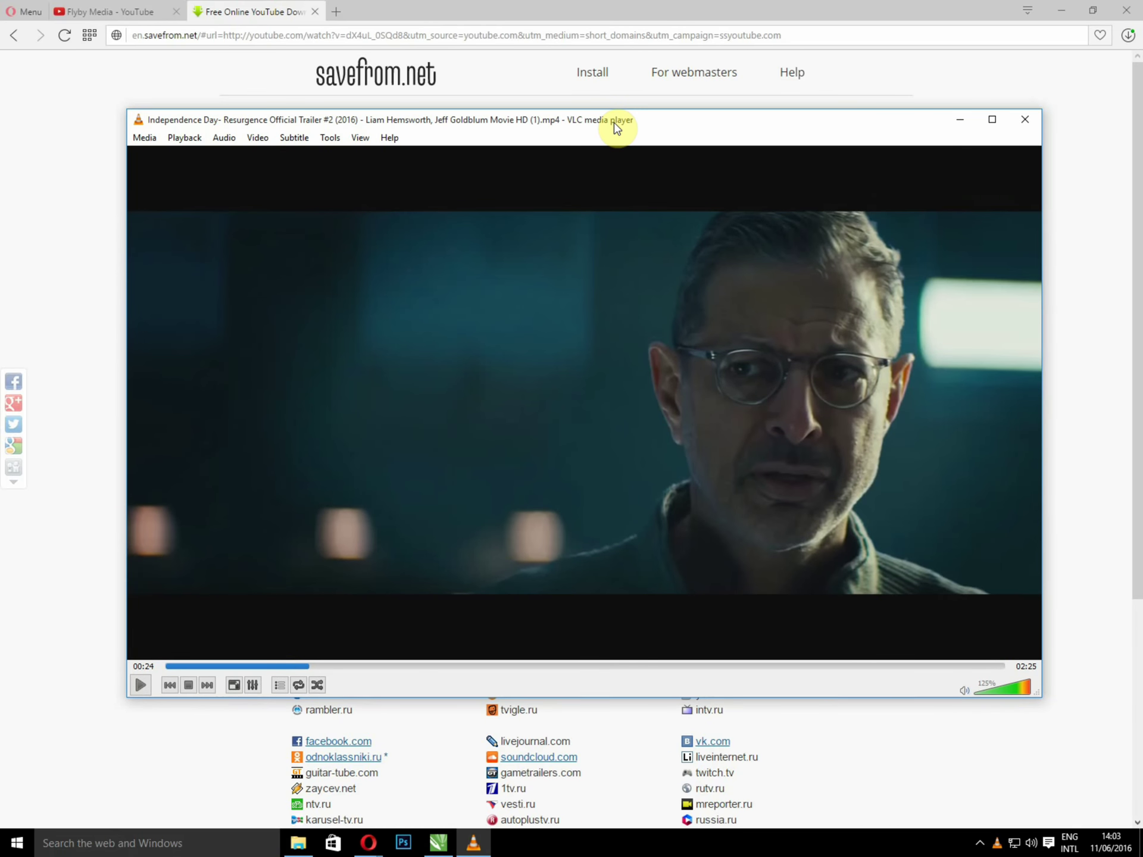